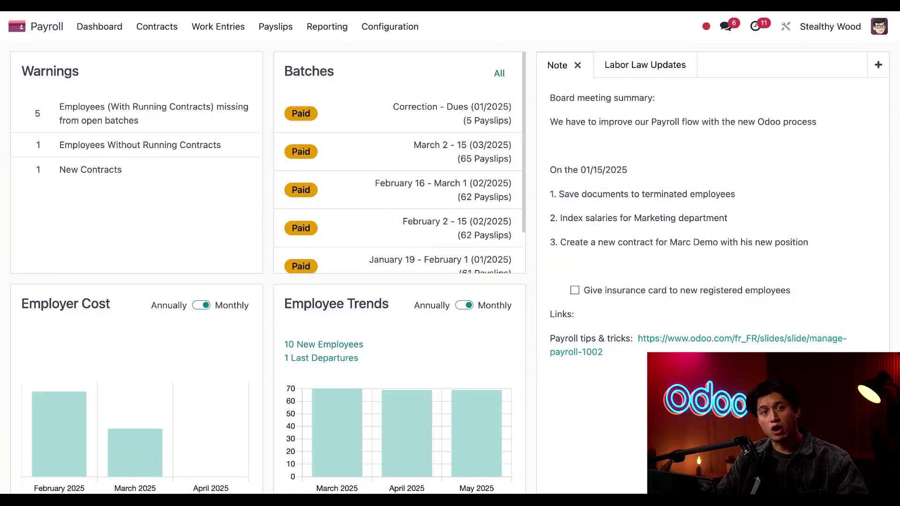
From the Payroll dashboard, open the Contracts menu
left_click(150, 31)
Show all contracts grouped by status and expand the Running (69) group
left_click(164, 53)
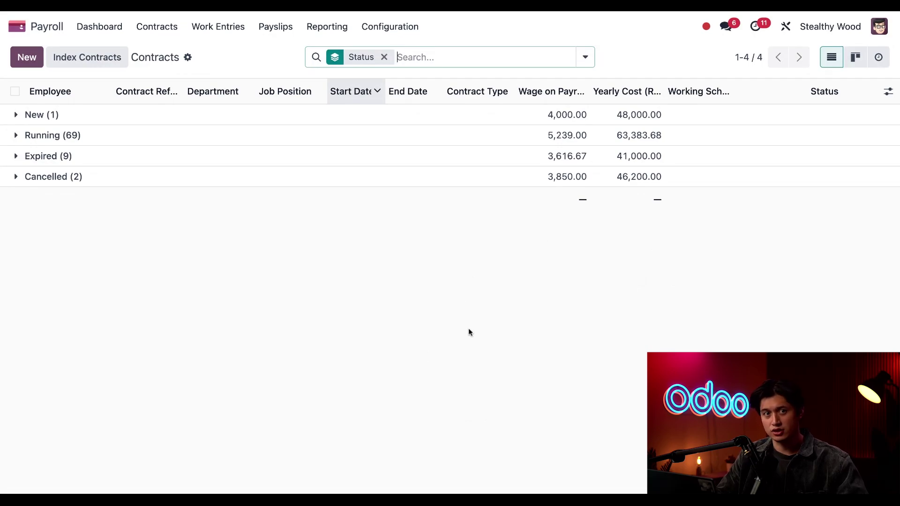
left_click(16, 135)
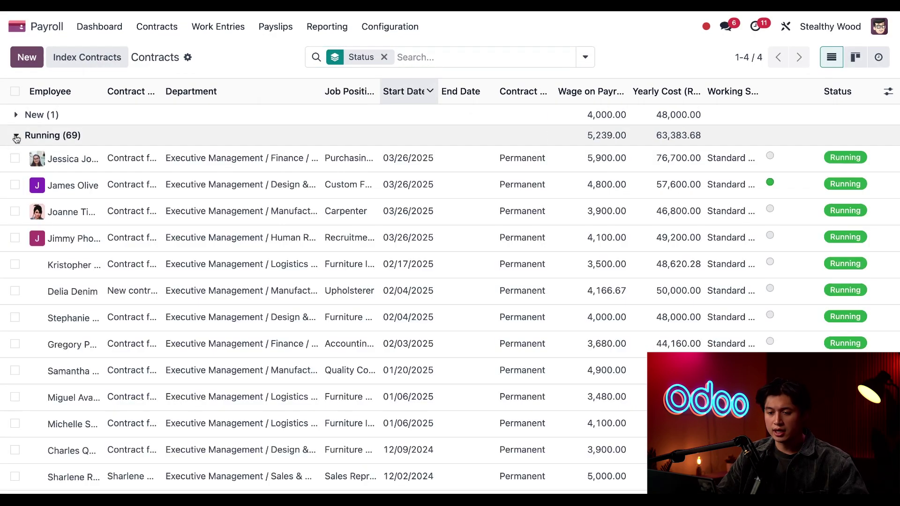
scroll(205, 294, "down", 1)
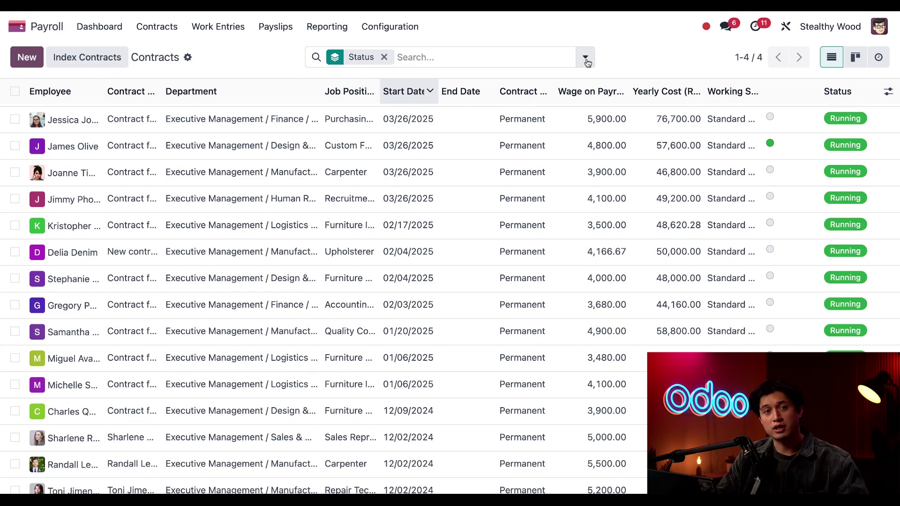
left_click(586, 59)
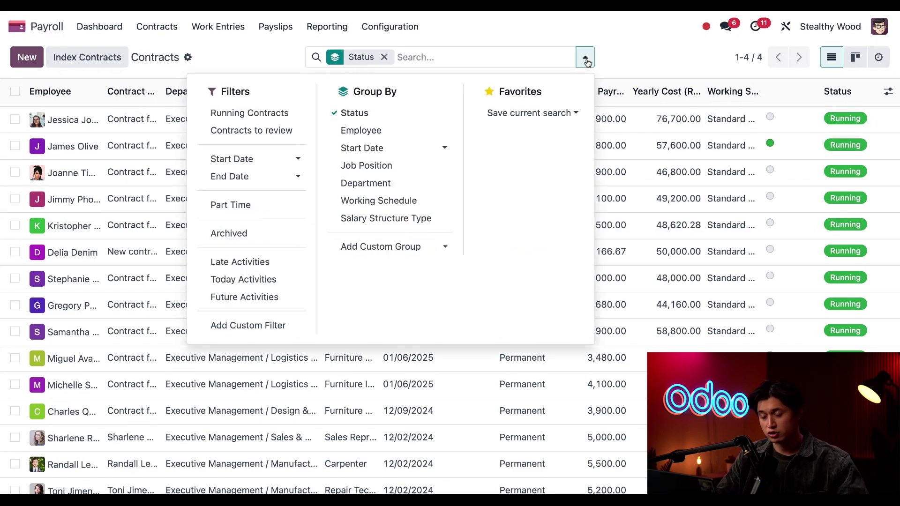
Add Department grouping, expand Running > Logistics & Installation (7), and select all seven contracts
left_click(387, 183)
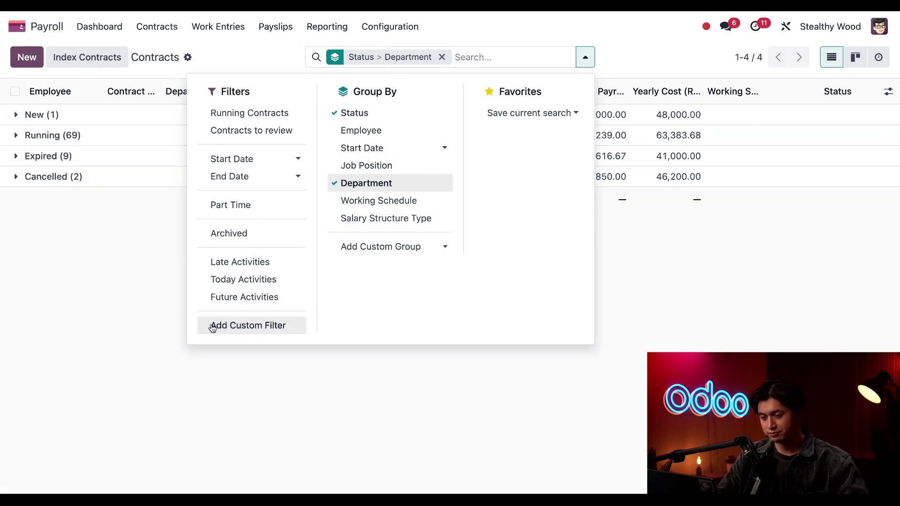
left_click(113, 299)
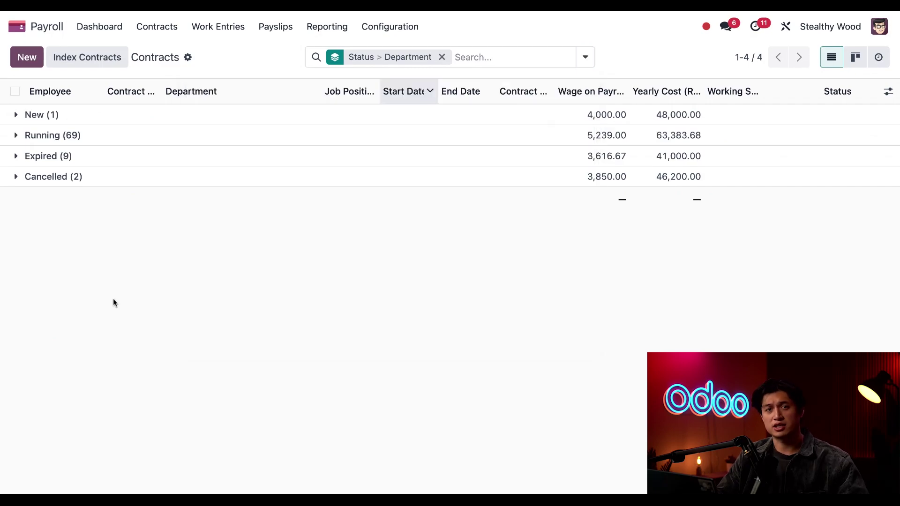
left_click(19, 136)
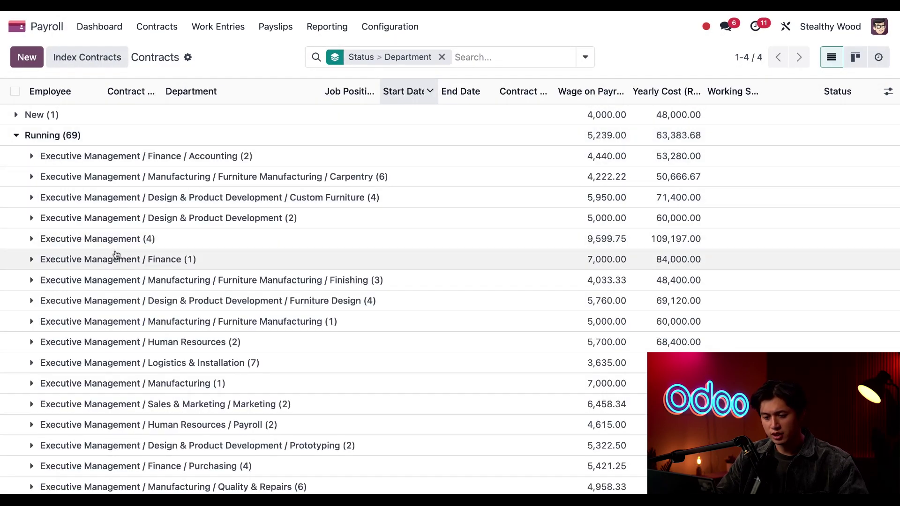
scroll(115, 371, "down", 5)
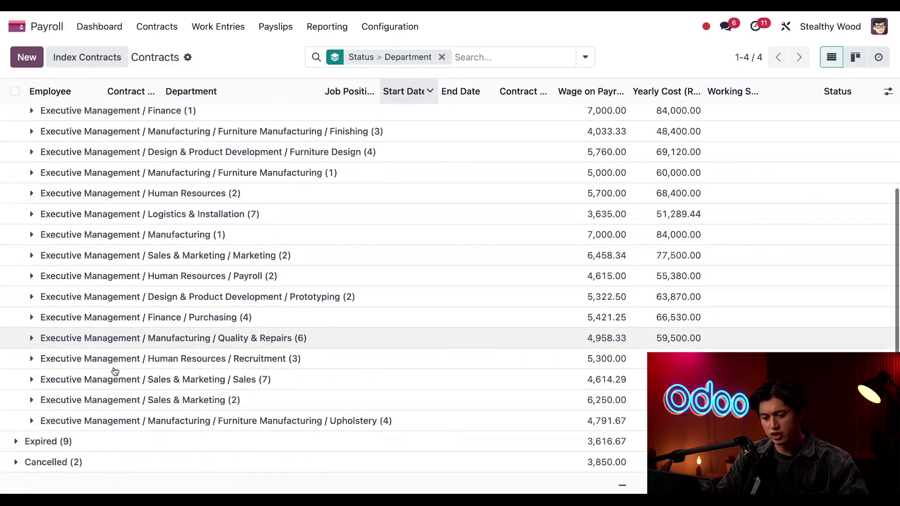
left_click(31, 212)
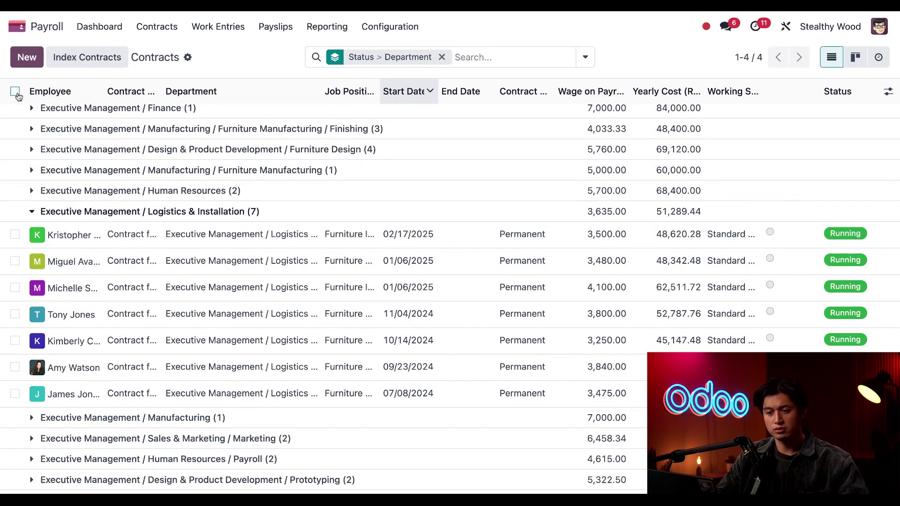
left_click(16, 93)
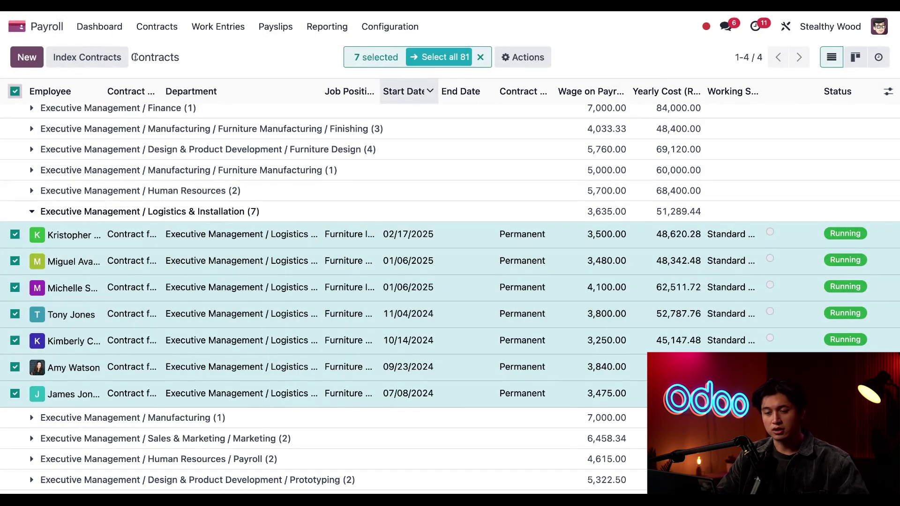
Index the seven selected contracts' wages by 5% with description 'for amazing performance!'
left_click(95, 65)
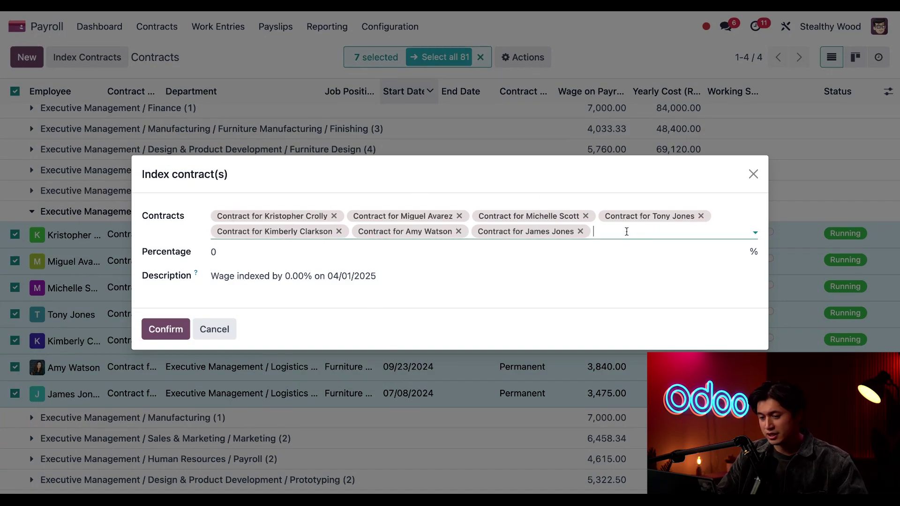
left_click(225, 255)
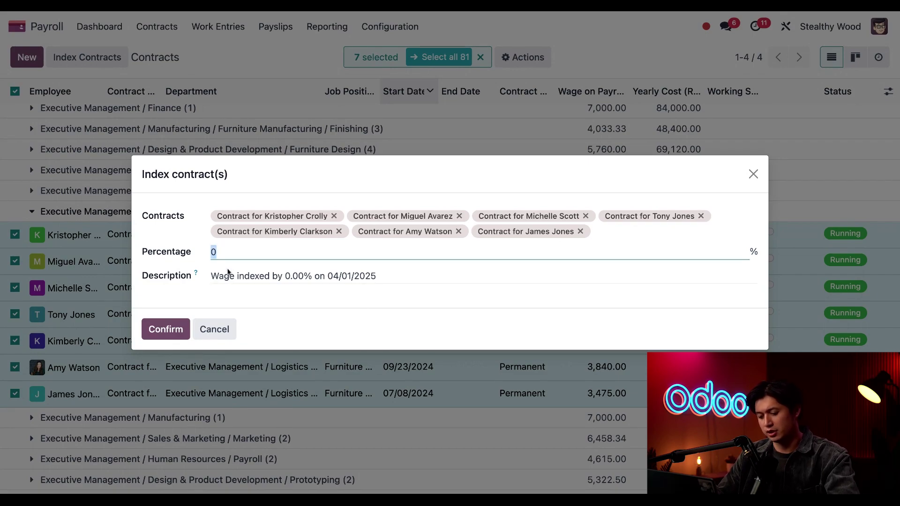
type("5")
left_click(270, 304)
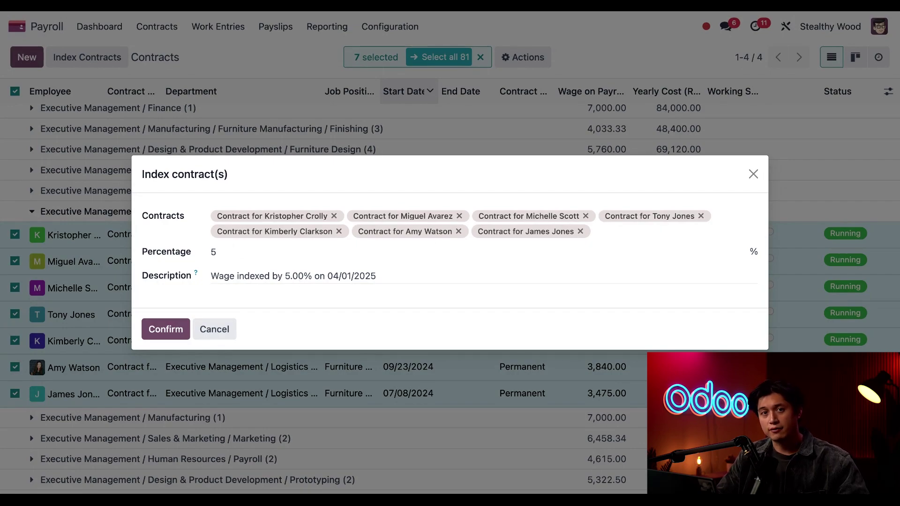
left_click(416, 275)
type("for amazin")
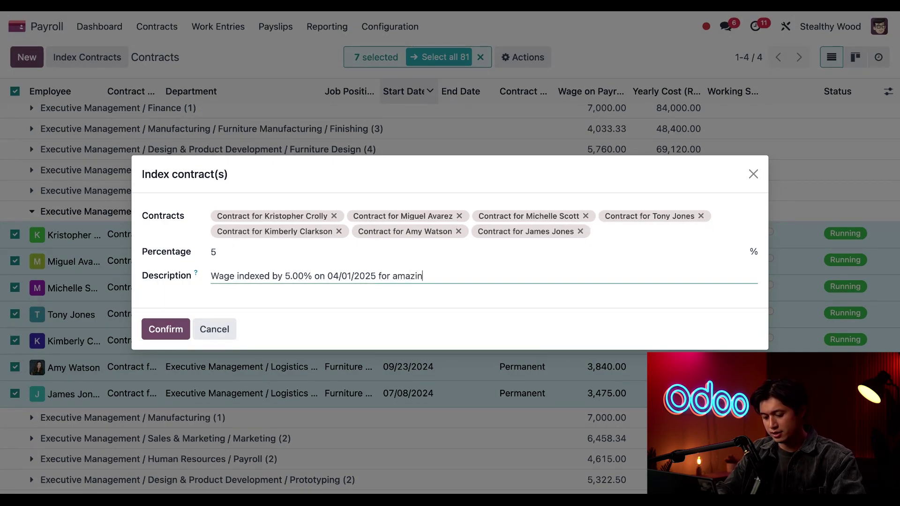
type("g performance!")
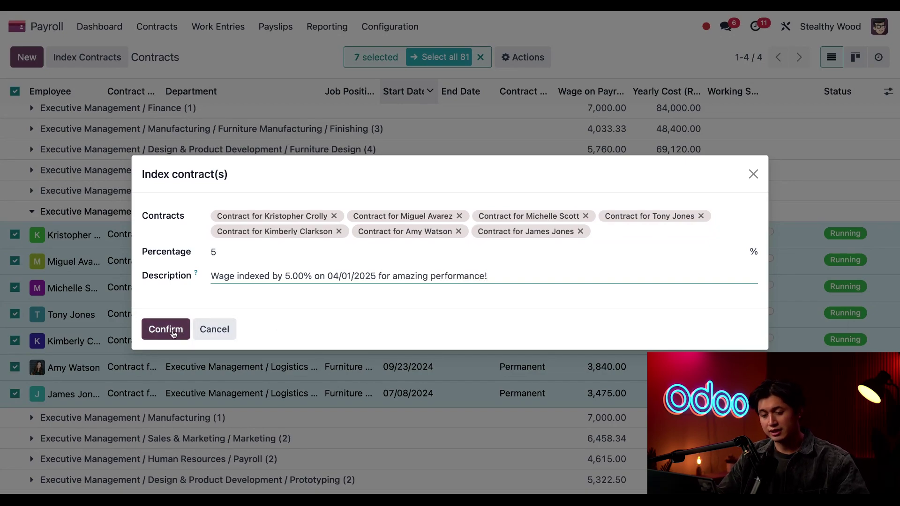
left_click(174, 333)
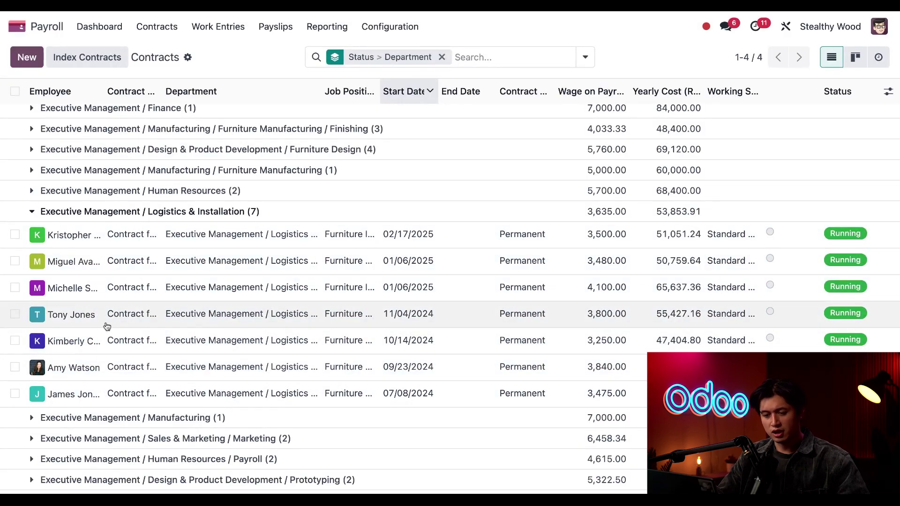
Open an indexed contract and check its wage rose from $4,398.98 to $4,618.93
left_click(107, 327)
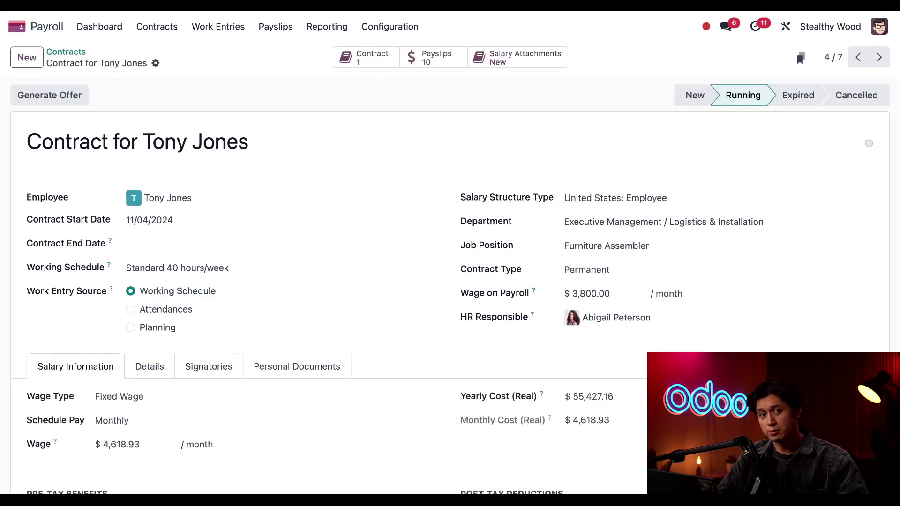
scroll(450, 287, "down", 8)
scroll(450, 287, "down", 5)
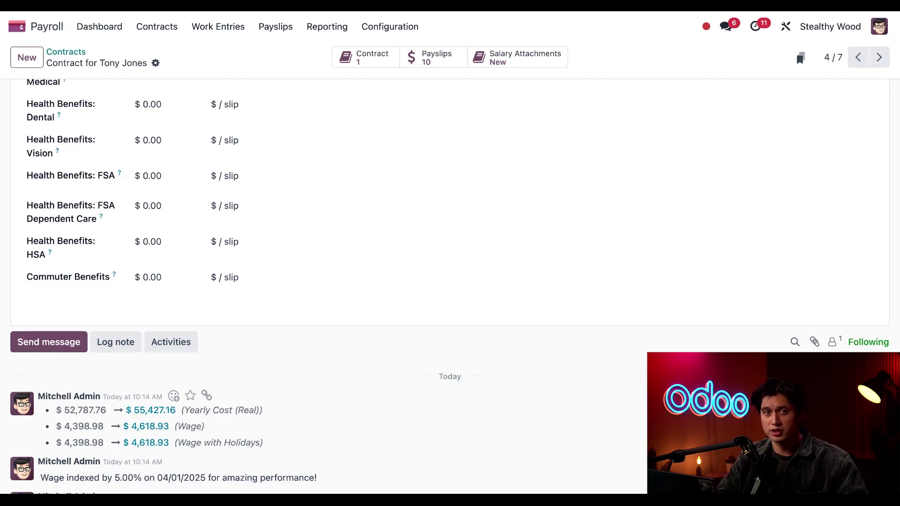
scroll(315, 309, "up", 10)
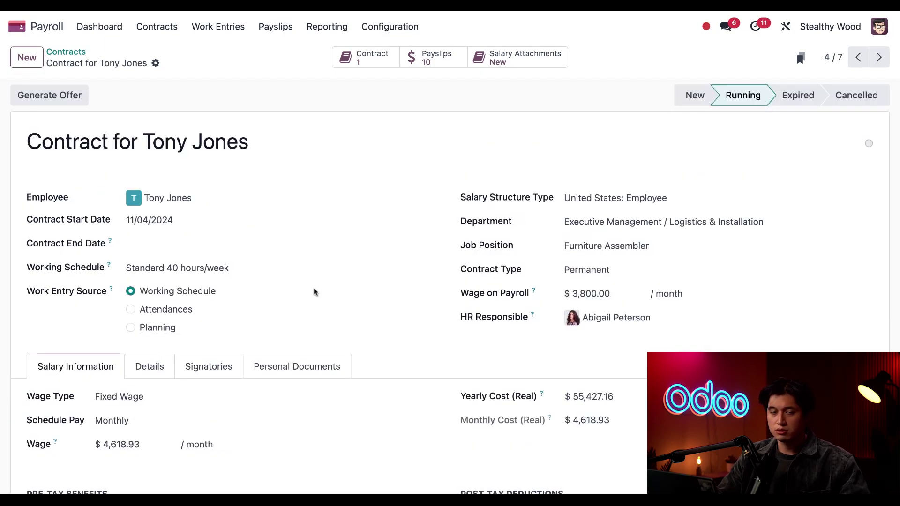
Create a new contract named '<employee> Repair Contract' and select that employee
left_click(27, 57)
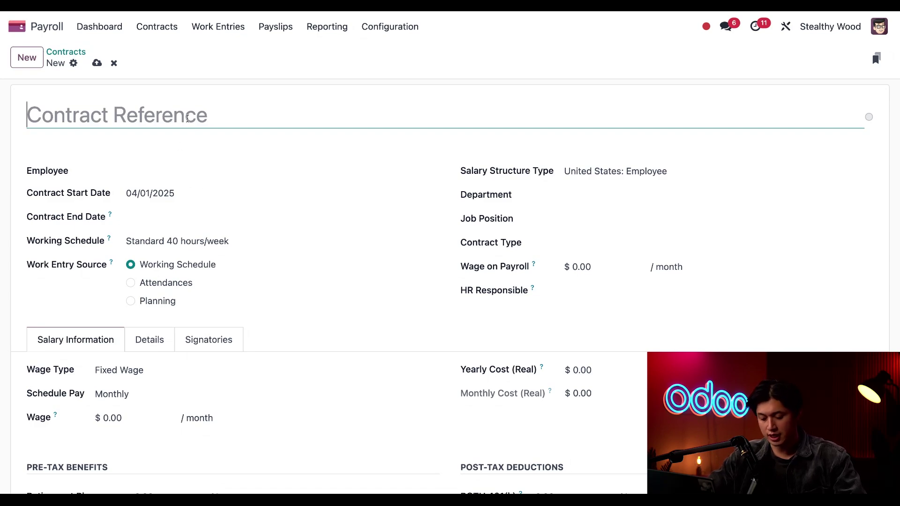
type("Shannon Pi")
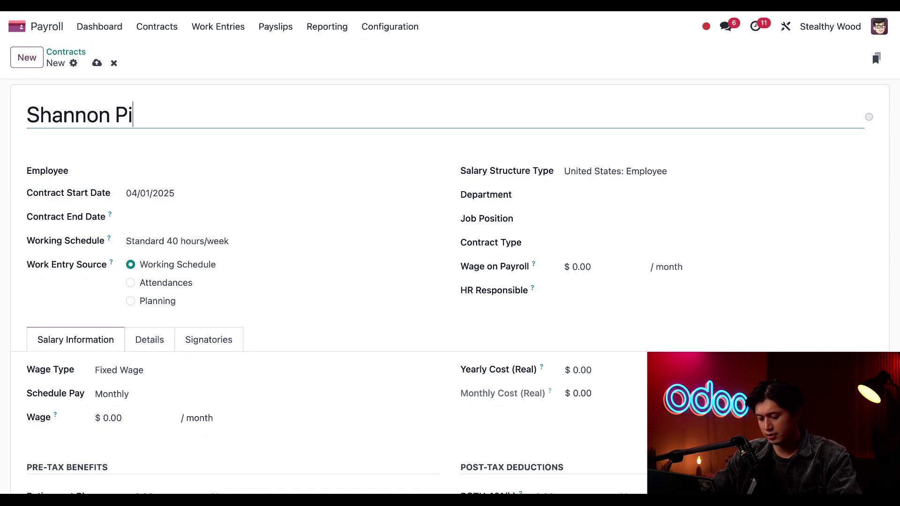
type("nes er")
key("BackSpace")
key("BackSpace")
type("Re")
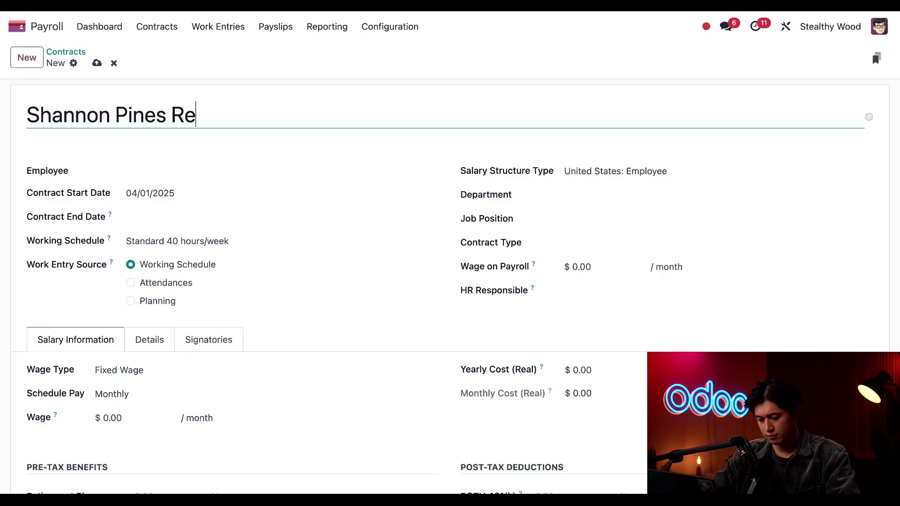
type("pair Contract")
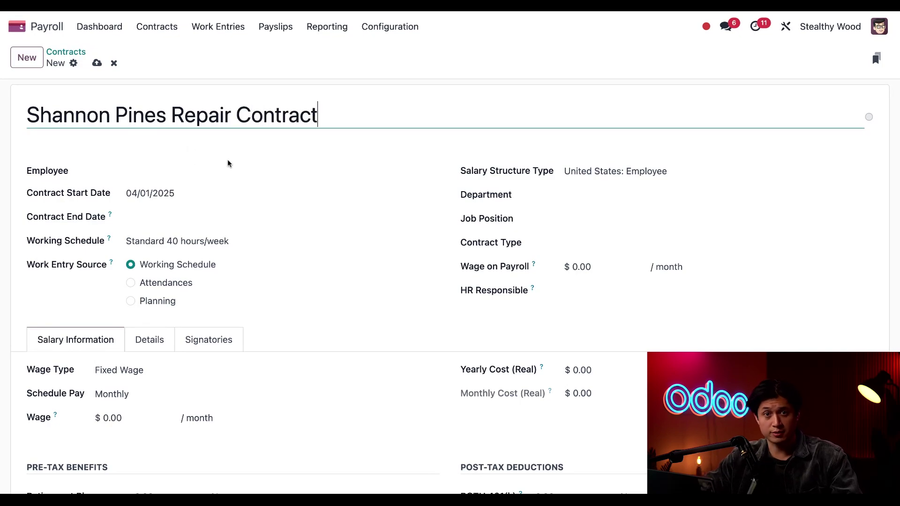
left_click(198, 174)
type("shann")
key("Escape")
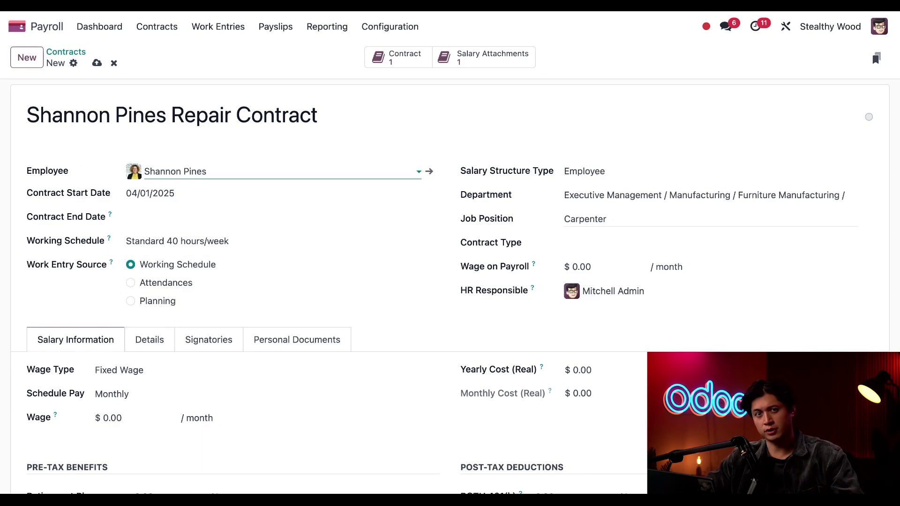
Set start date 05/01/2025, department Quality & Repairs, job Repair Technician, and type Permanent
left_click(242, 196)
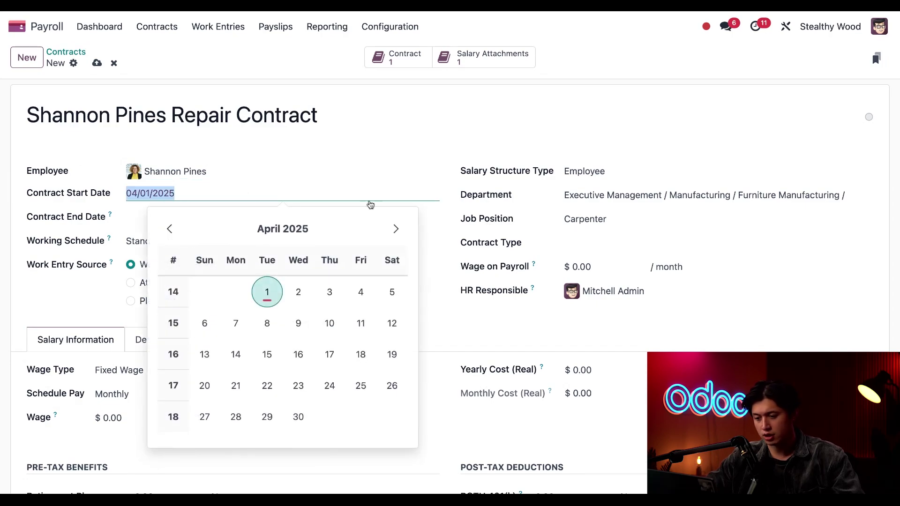
left_click(394, 228)
left_click(329, 292)
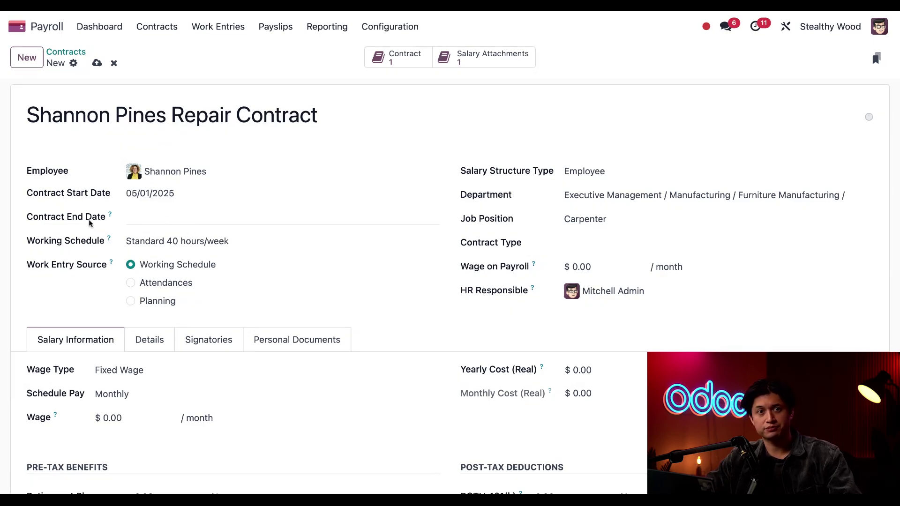
left_click(618, 201)
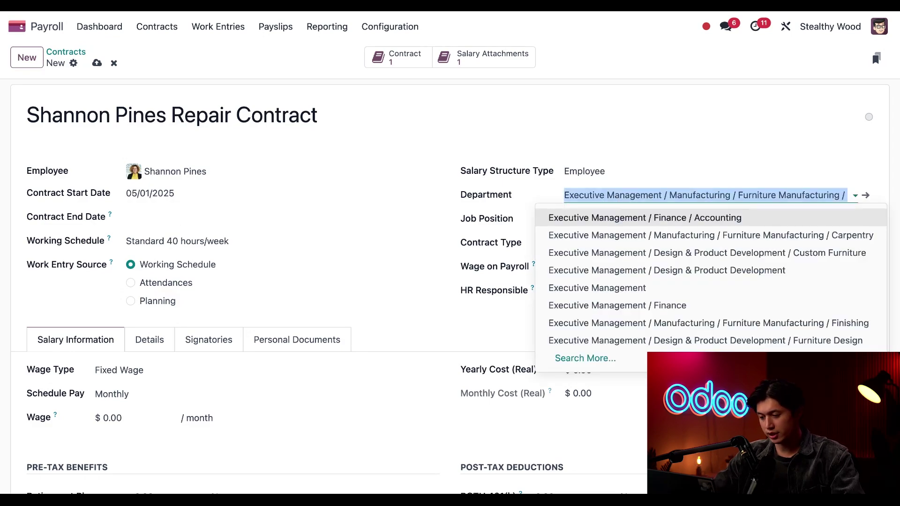
type("quality")
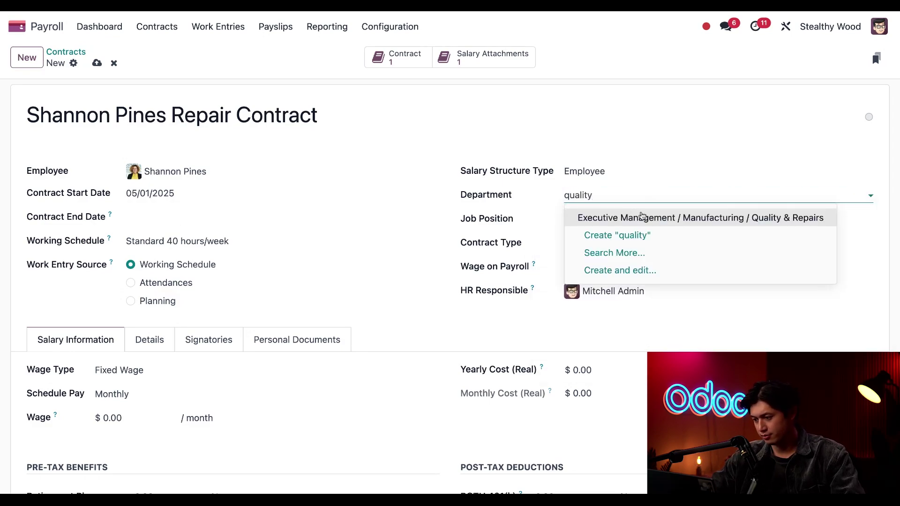
left_click(652, 219)
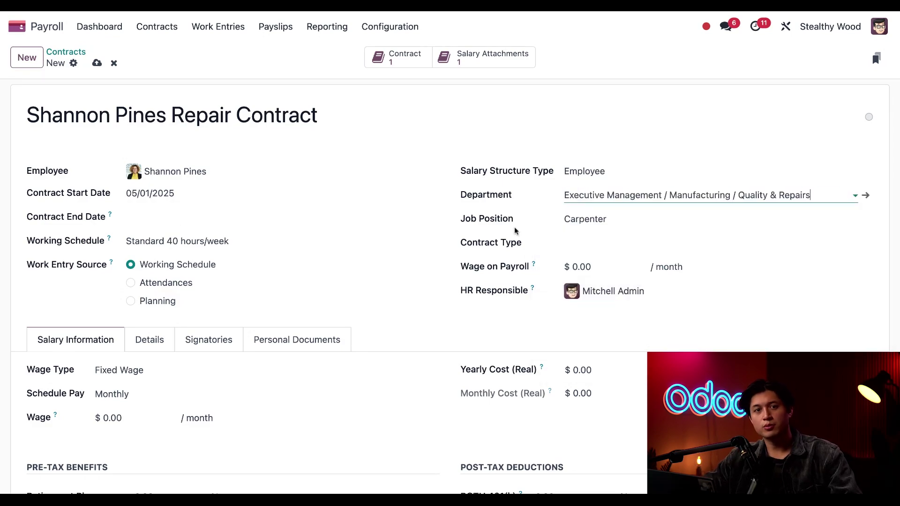
left_click(645, 223)
type("repair")
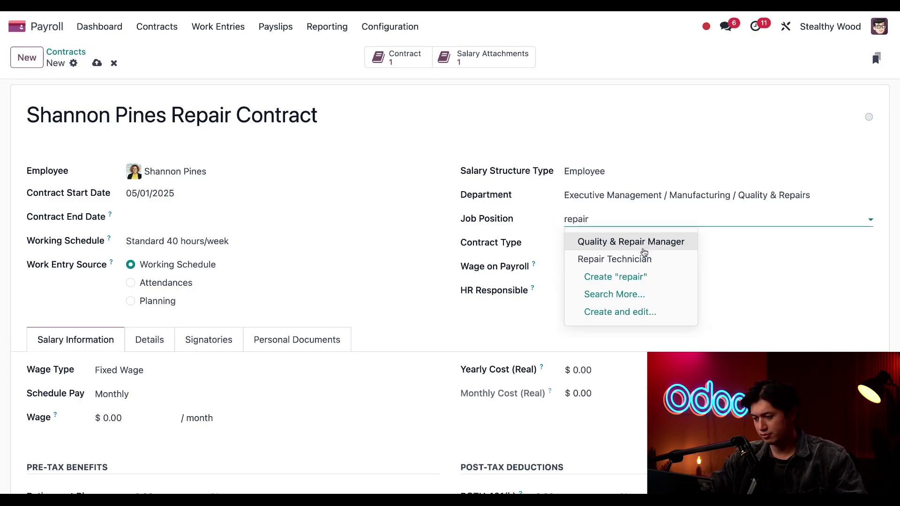
left_click(643, 259)
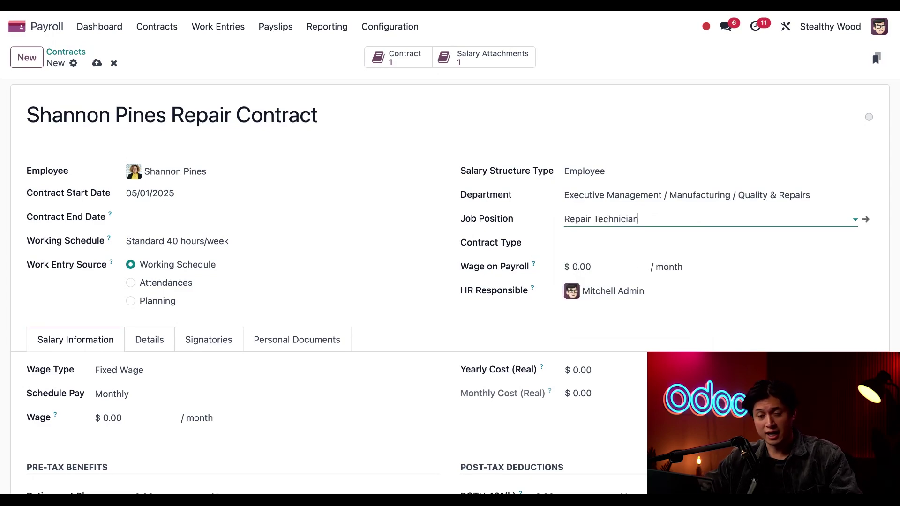
left_click(570, 240)
left_click(587, 264)
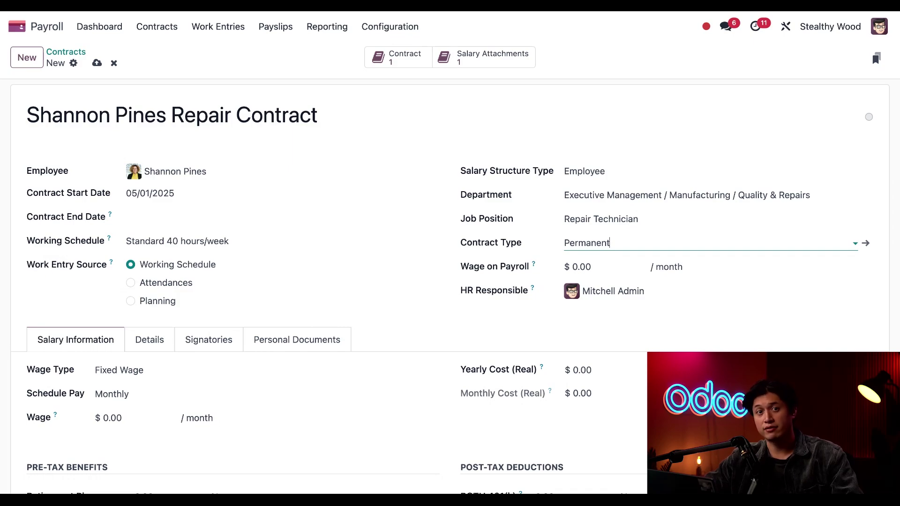
Enter a $5,000 monthly wage and save the contract
left_click(592, 268)
type("5,000")
left_click(491, 341)
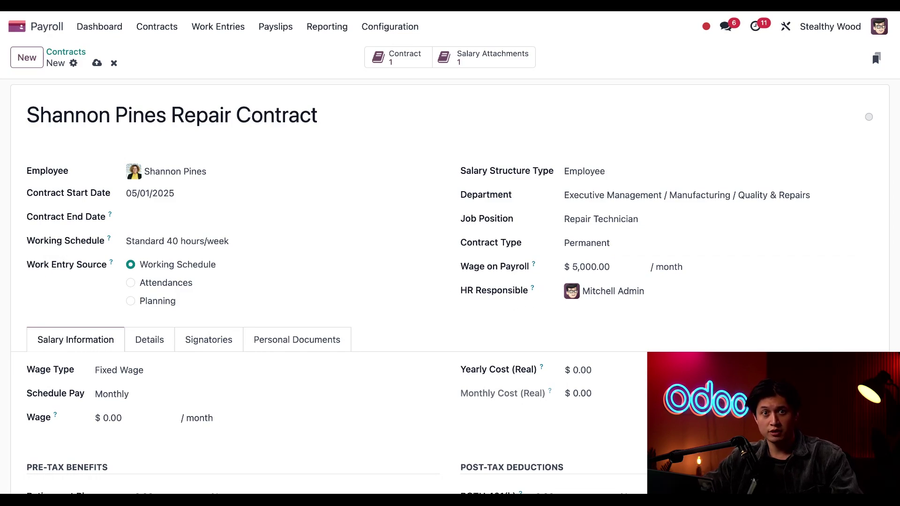
scroll(216, 370, "down", 5)
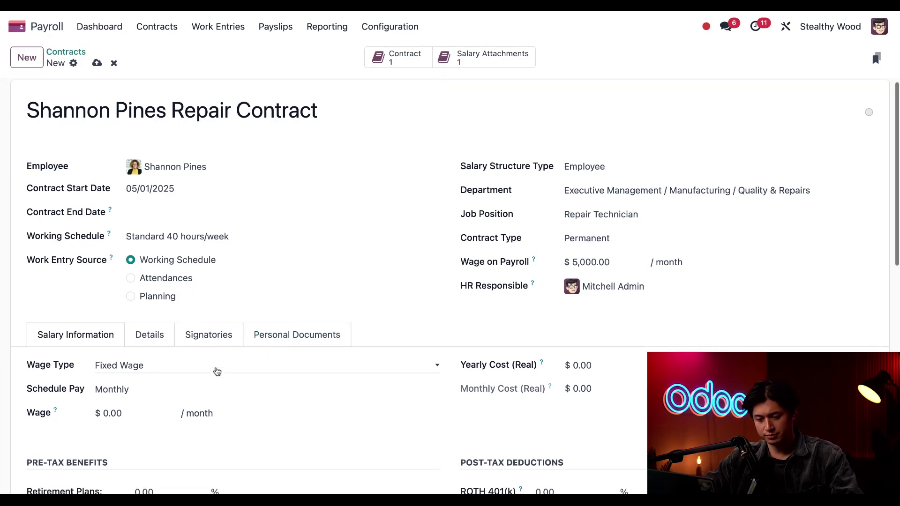
scroll(217, 372, "down", 1)
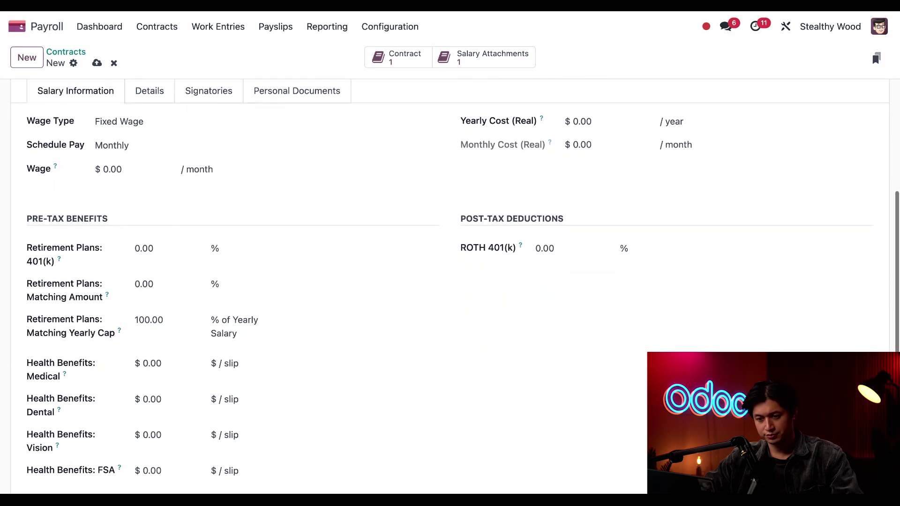
scroll(217, 372, "up", 1)
key("alt+s")
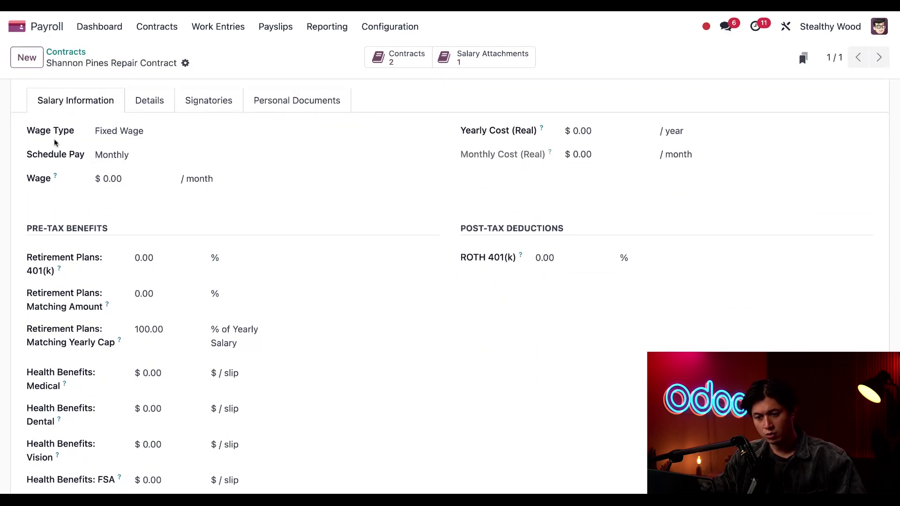
Switch the pay schedule to Bi-weekly and set the yearly cost to $60,000
left_click(103, 161)
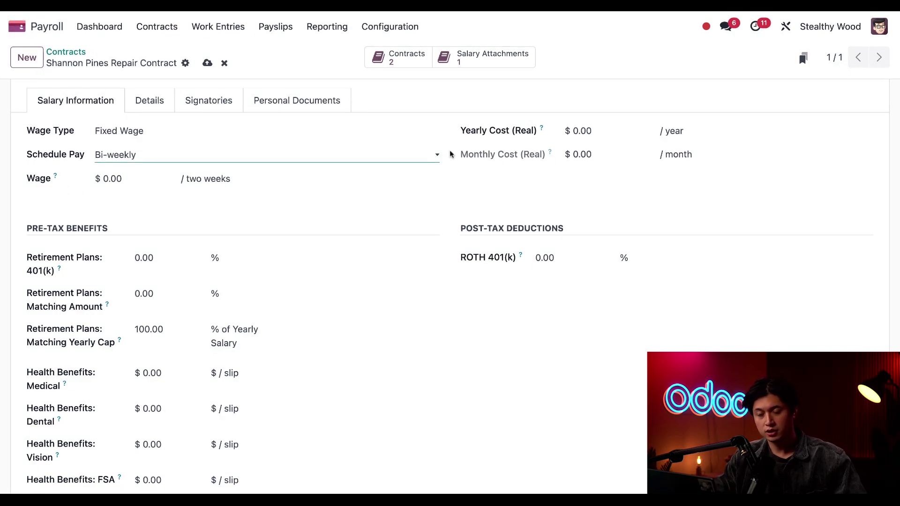
left_click(586, 134)
type("60000")
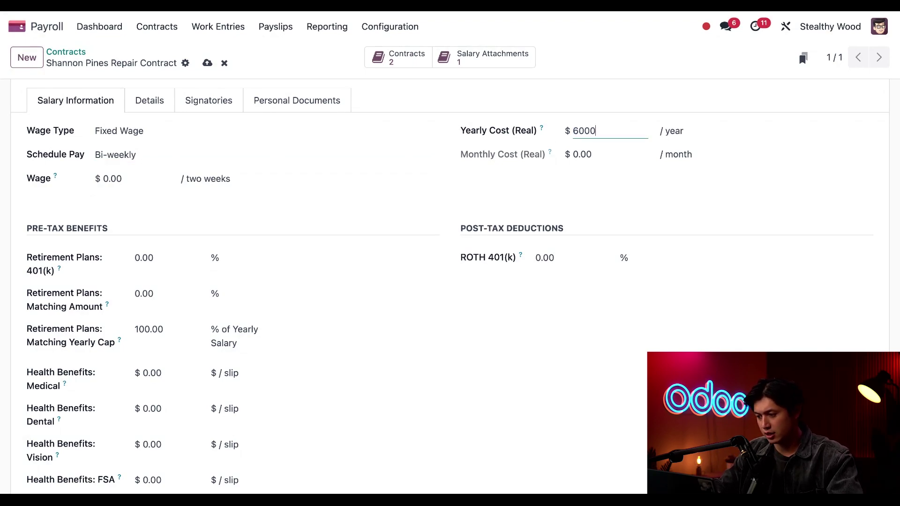
left_click(522, 196)
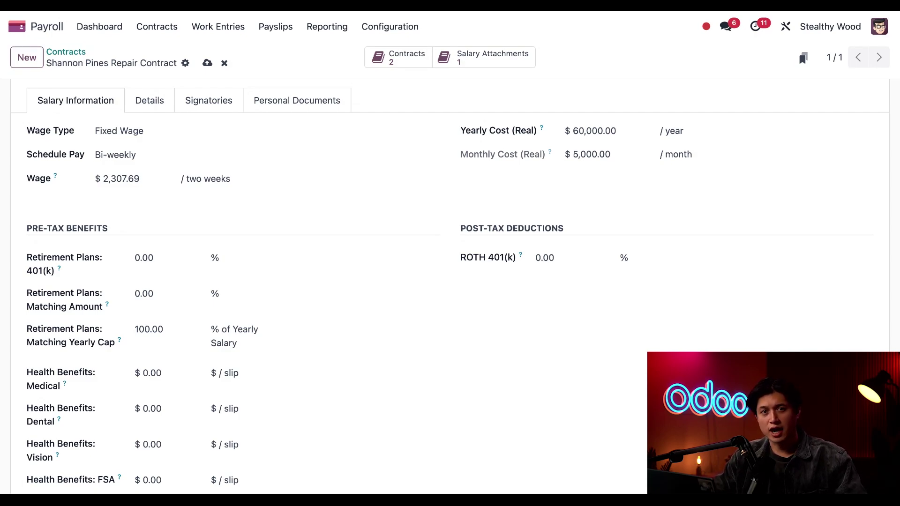
scroll(165, 389, "down", 3)
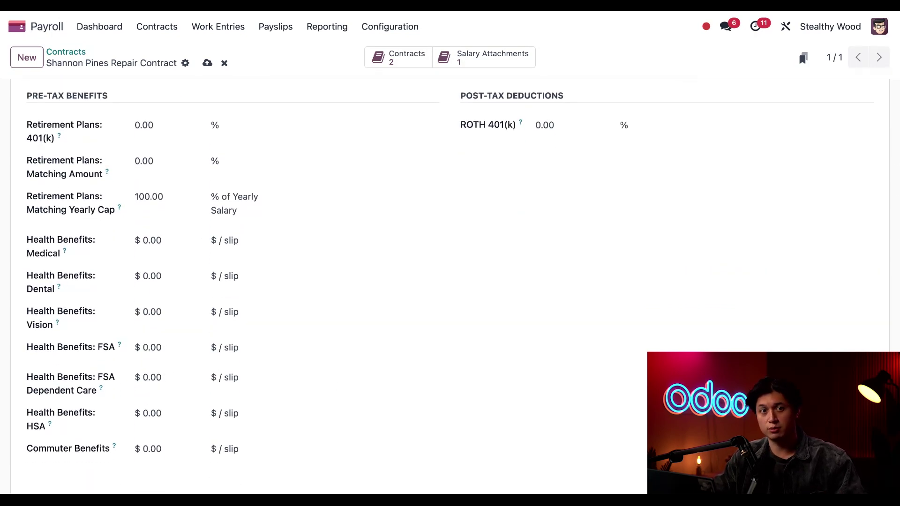
scroll(330, 342, "up", 6)
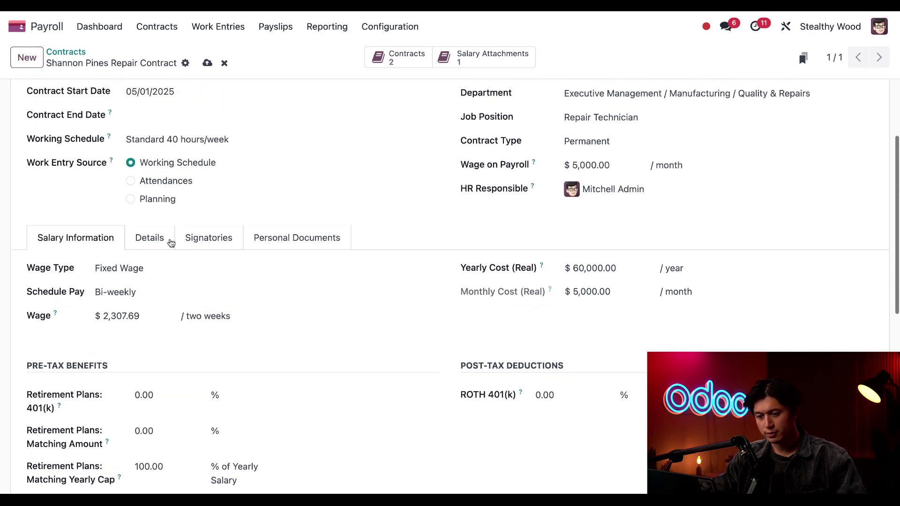
Review the Details and Signatories tabs, then save the bi-weekly contract
left_click(170, 241)
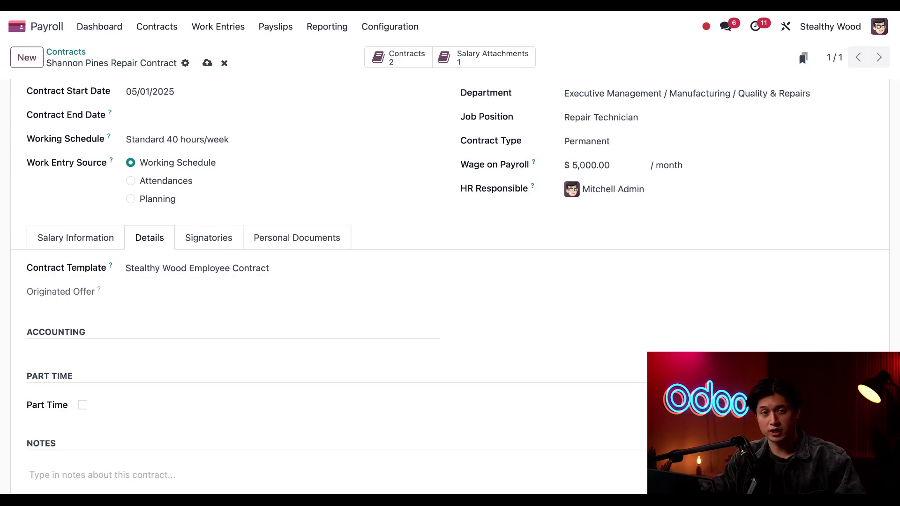
left_click(219, 247)
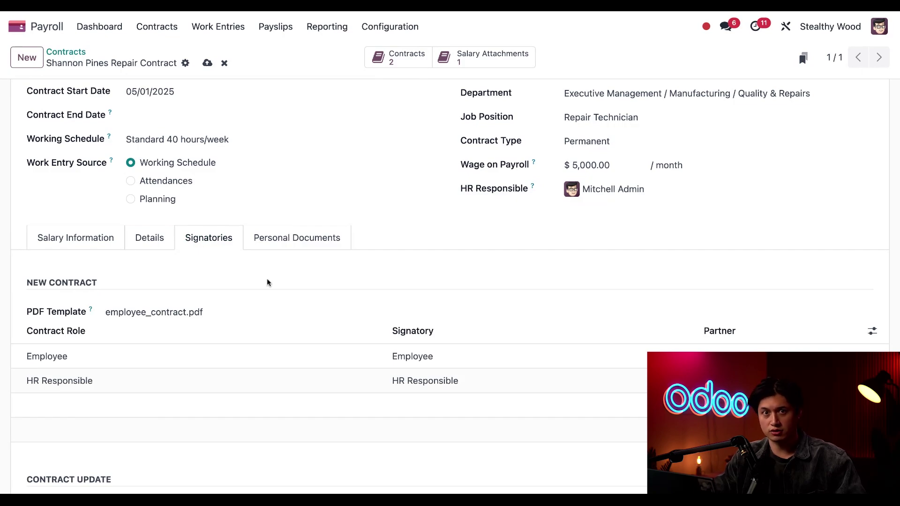
scroll(201, 338, "down", 3)
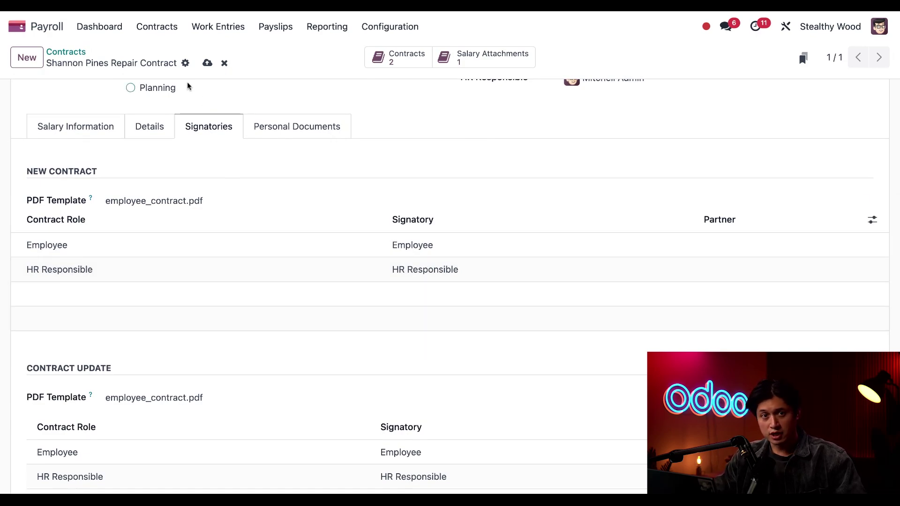
left_click(206, 62)
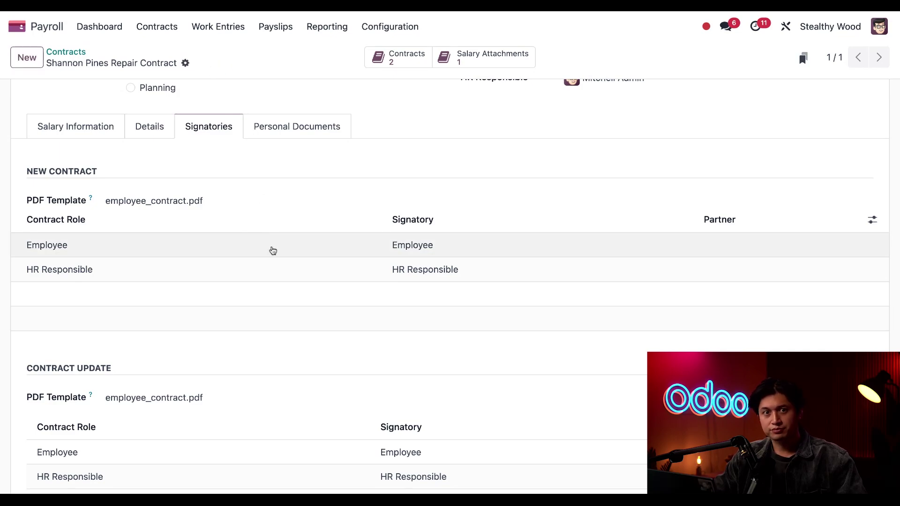
scroll(272, 250, "up", 5)
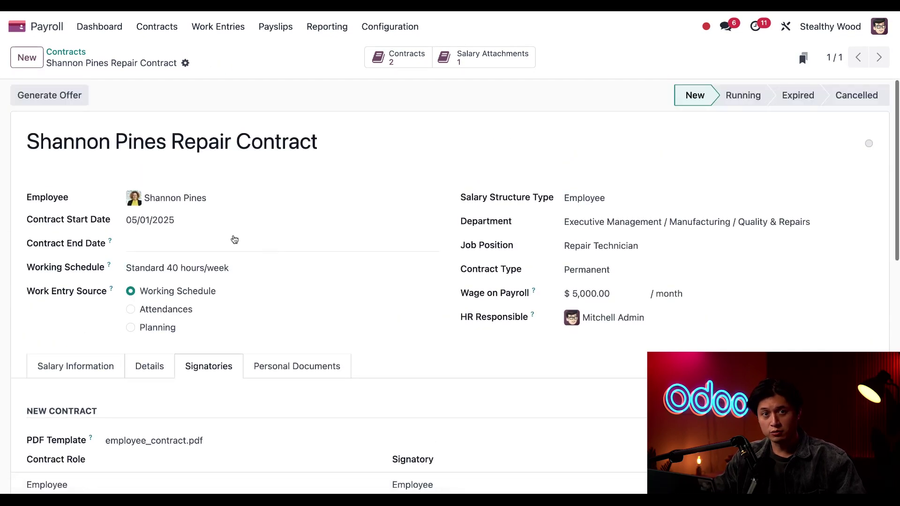
Generate a salary offer from the contract with 7-day validity, expiring 04/08/2025
left_click(57, 97)
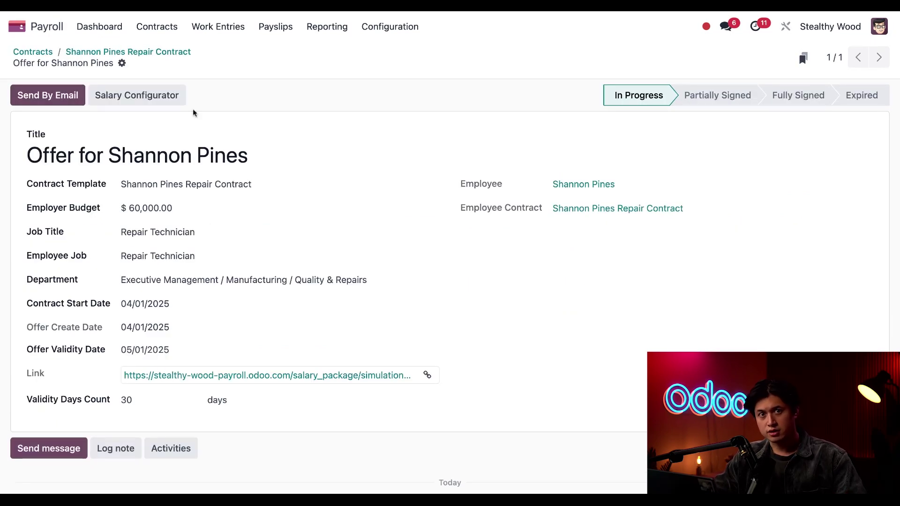
scroll(295, 337, "down", 2)
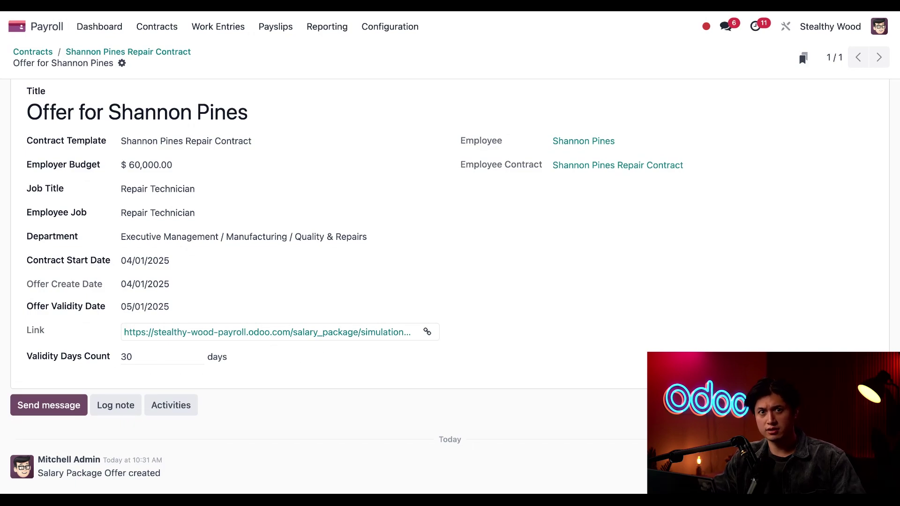
type("7")
left_click(251, 379)
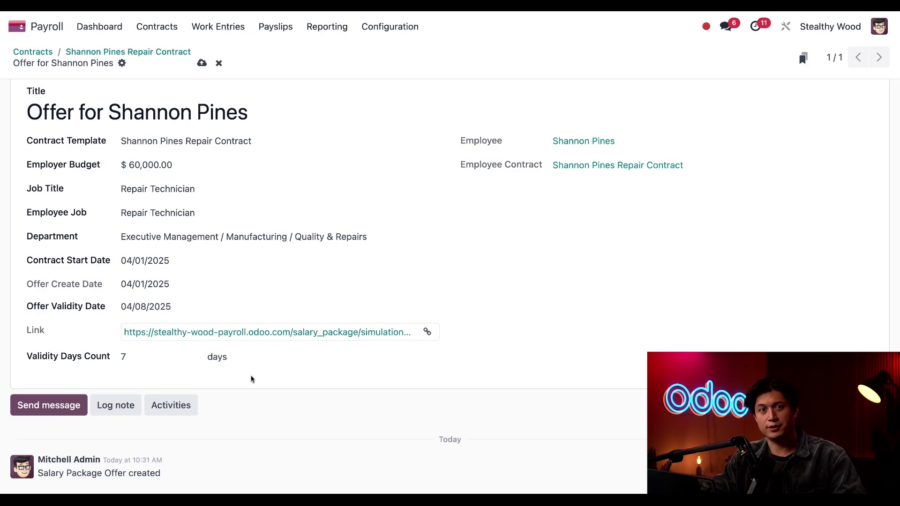
scroll(83, 118, "up", 1)
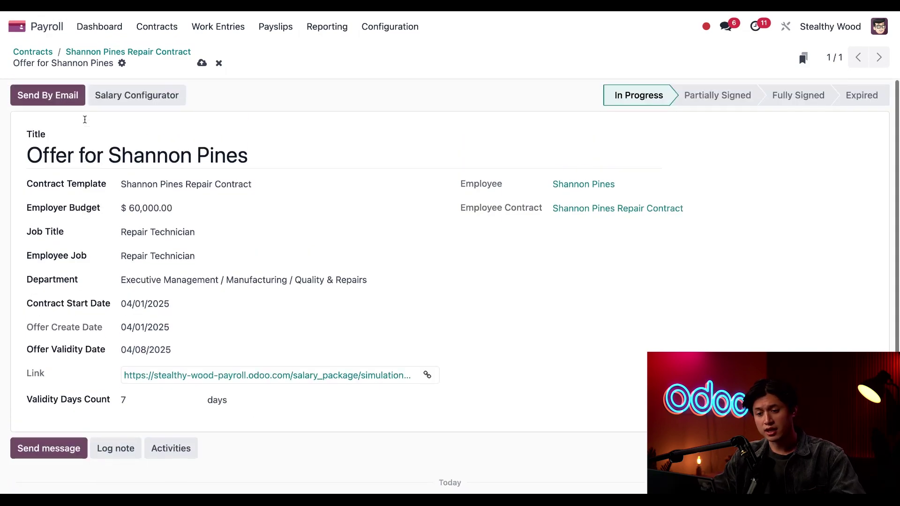
Send the job offer by email
left_click(46, 97)
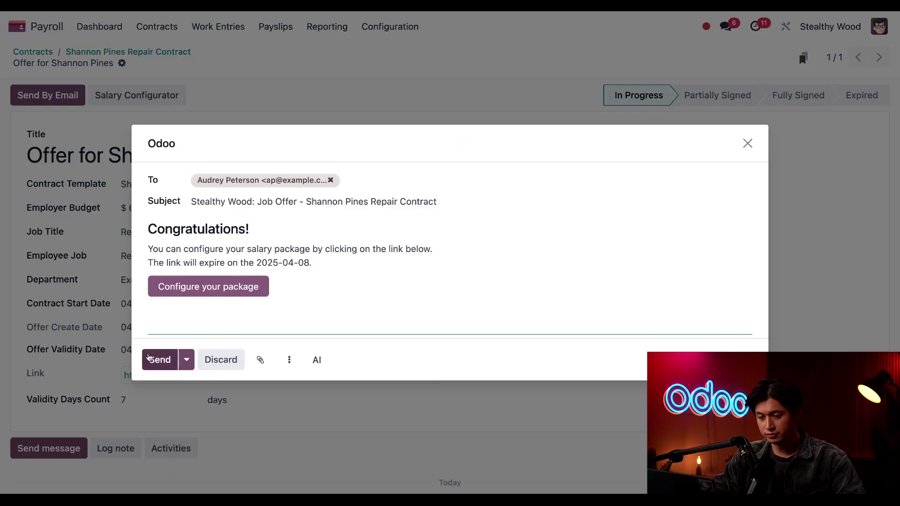
left_click(157, 360)
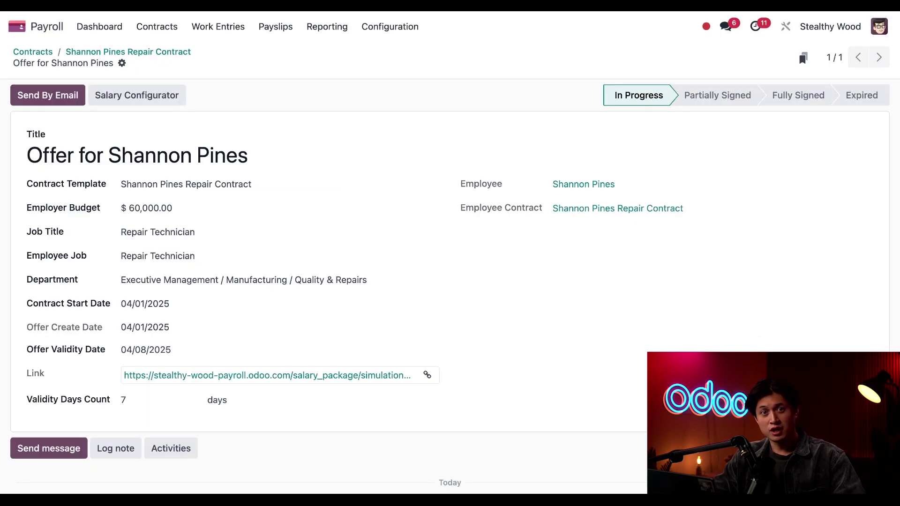
scroll(188, 375, "down", 5)
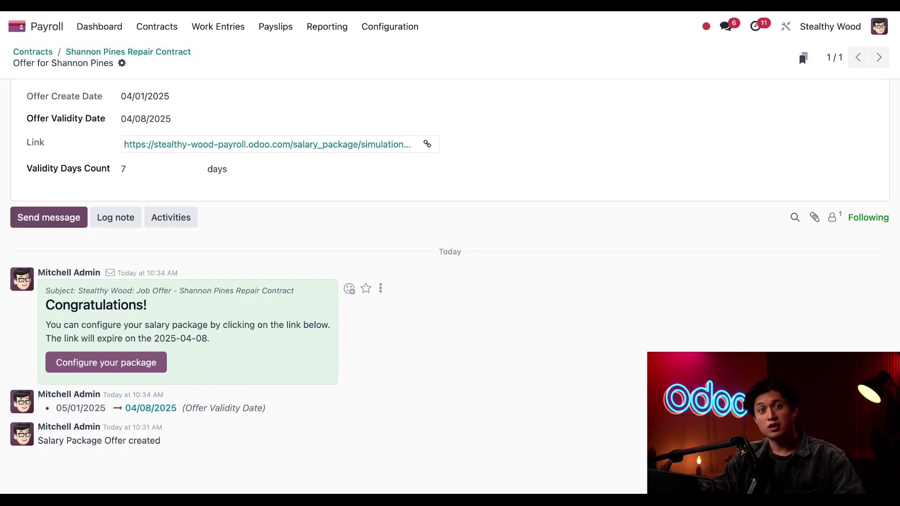
Locate the Quality & Repairs Repair Technician contract under New contracts, then return to the dashboard
left_click(42, 57)
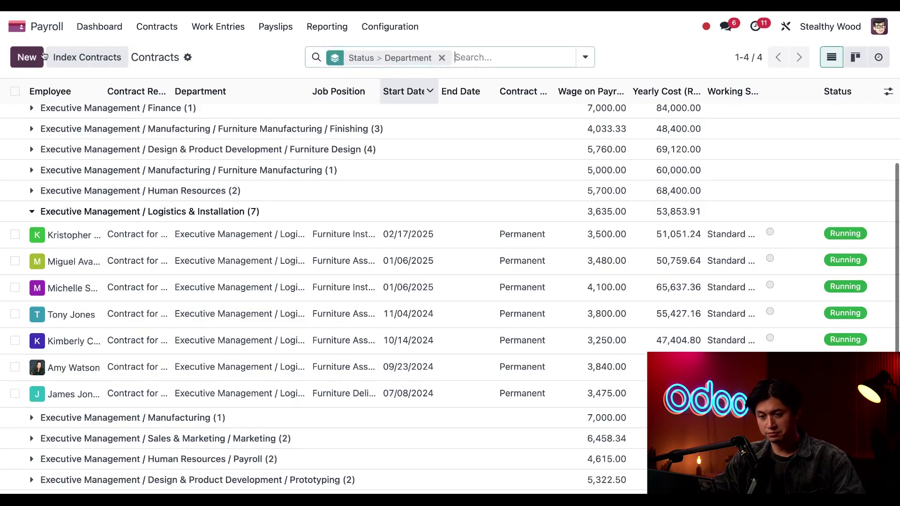
scroll(44, 130, "up", 3)
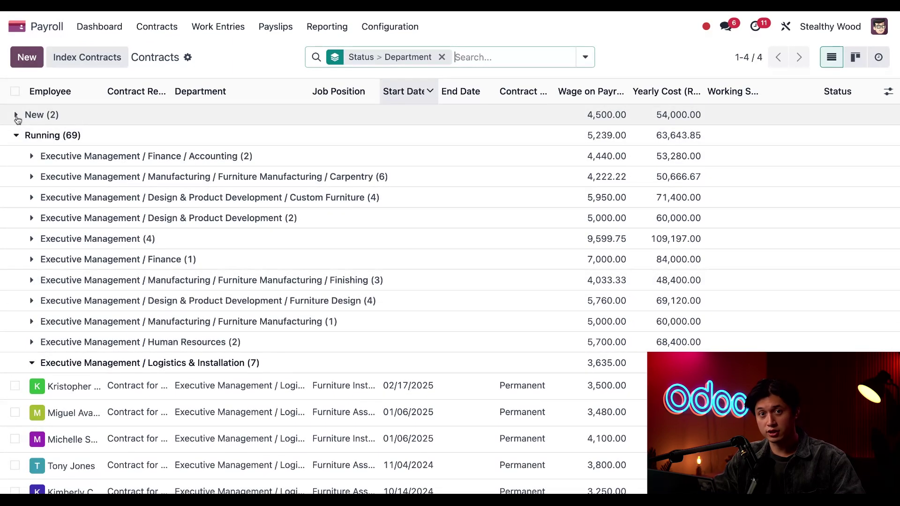
left_click(17, 117)
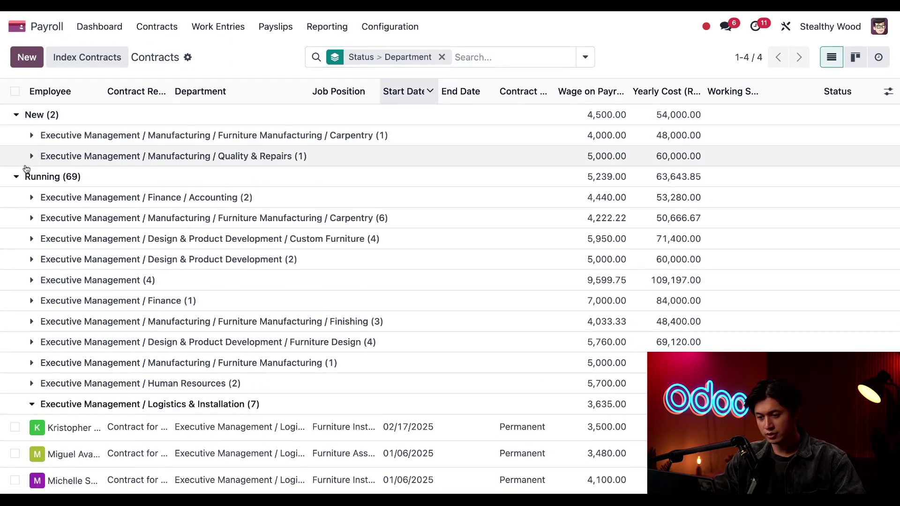
left_click(30, 156)
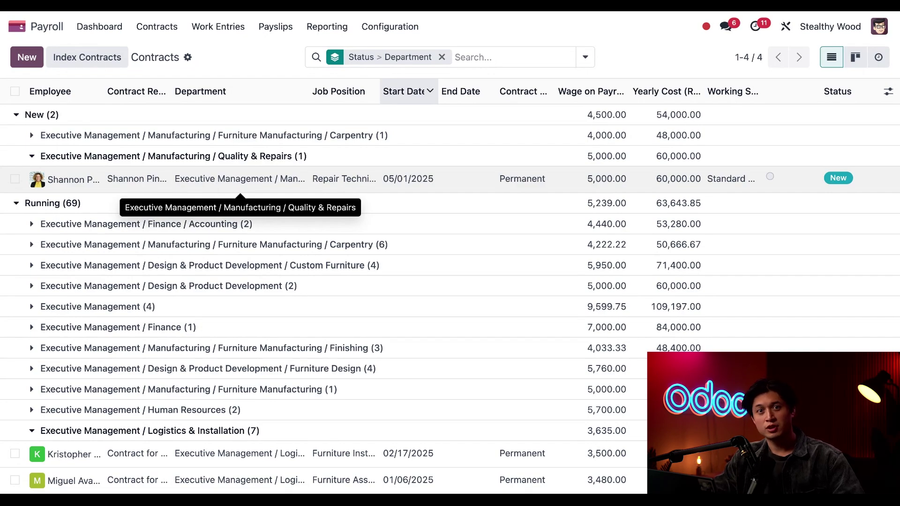
left_click(115, 33)
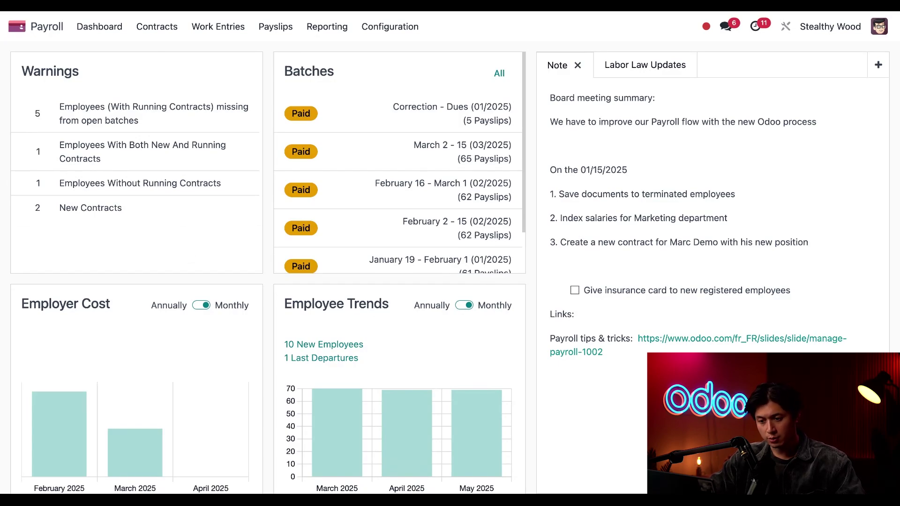
Review the flagged employee's new and running contracts, then list the New Contracts warning
left_click(158, 159)
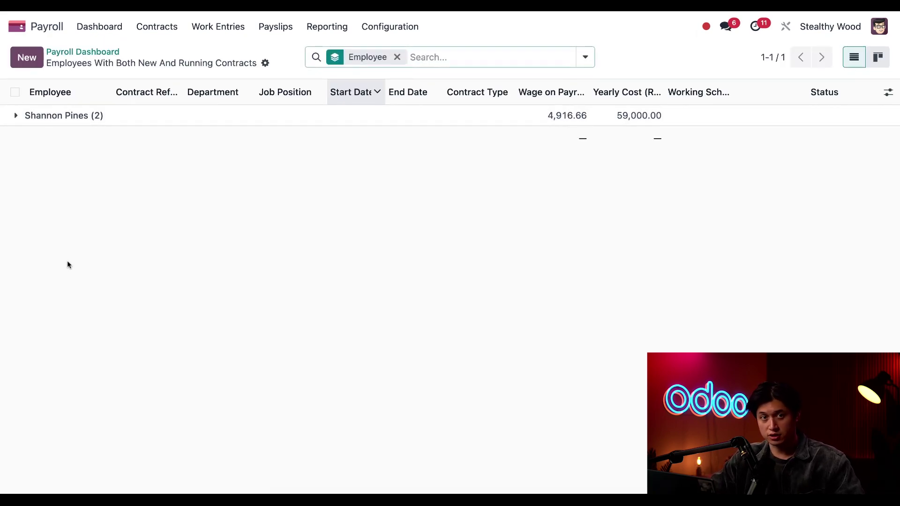
left_click(18, 118)
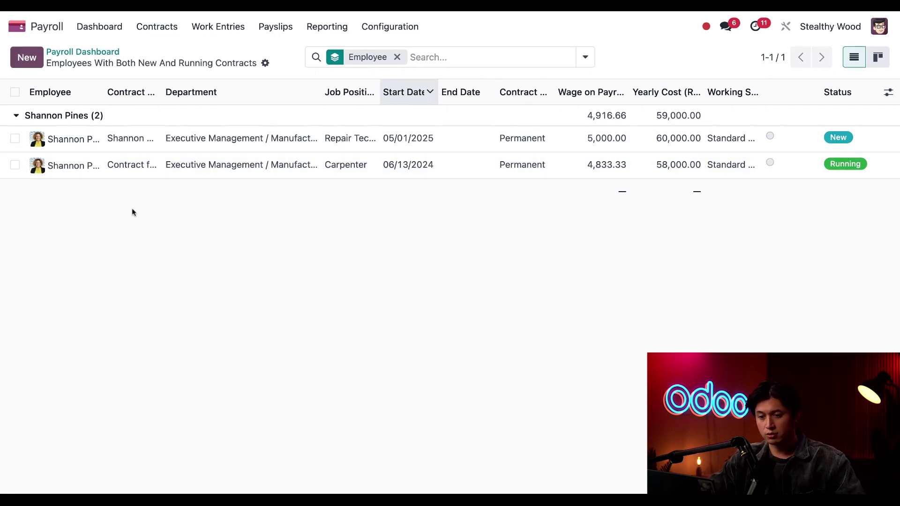
left_click(92, 54)
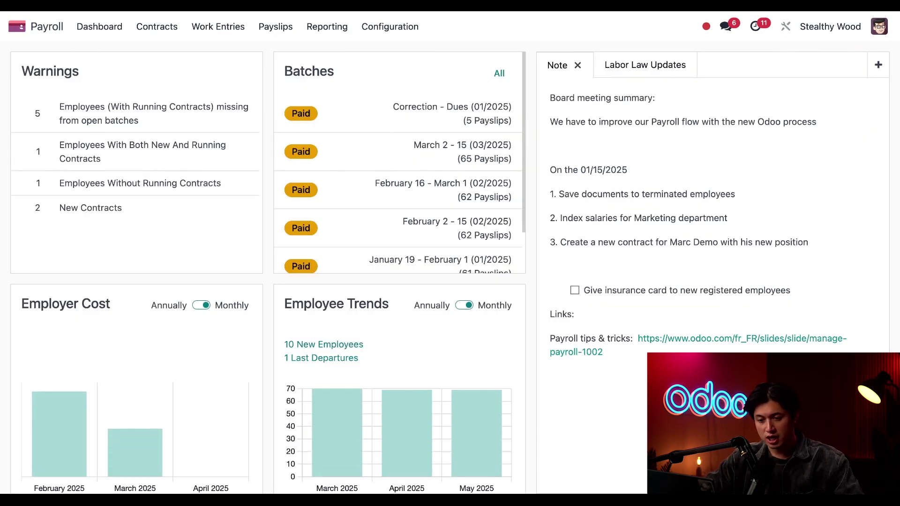
left_click(94, 214)
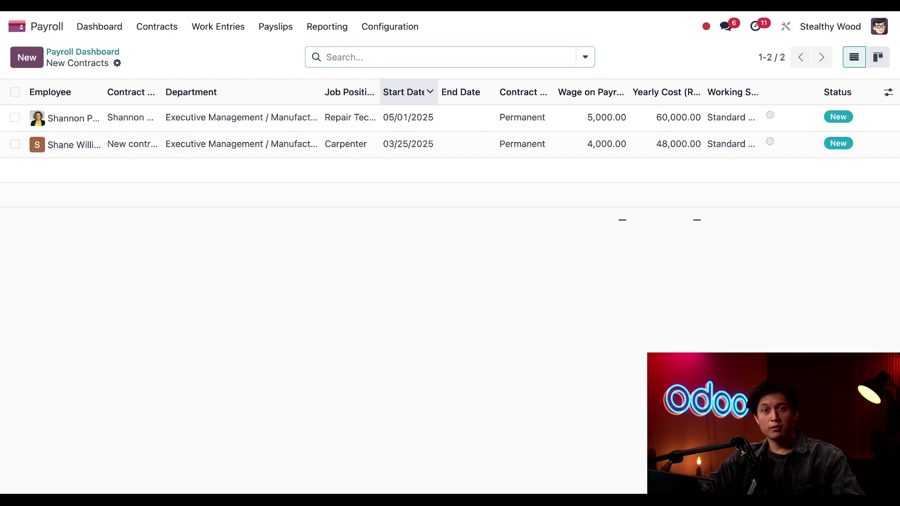
Open the Carpenter contract starting 03/25/2025 from the New Contracts list
left_click(176, 147)
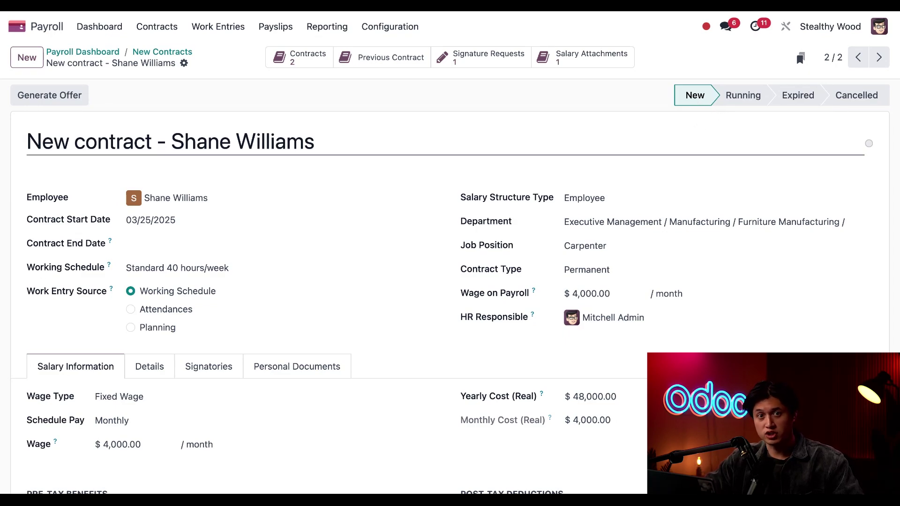
Set the employee's expired Apprenticeship Carpenter contract to Cancelled, back in their contracts list
left_click(302, 63)
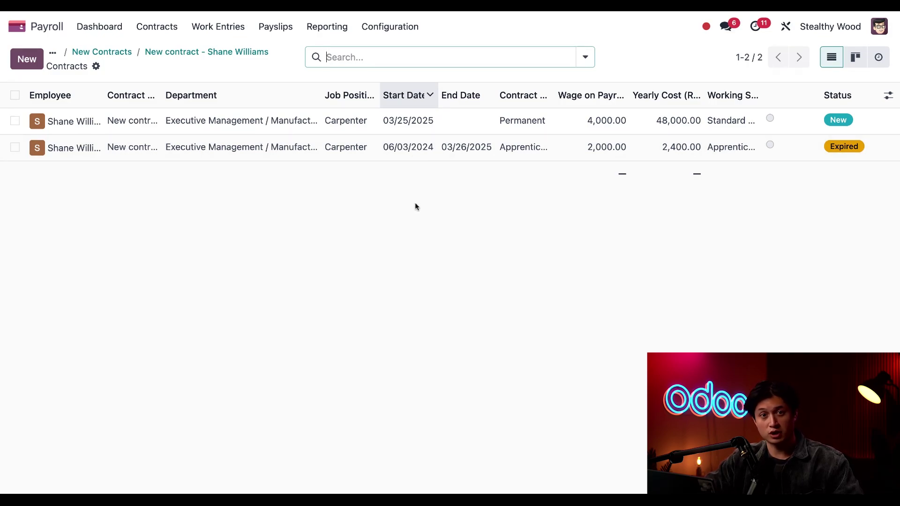
left_click(318, 155)
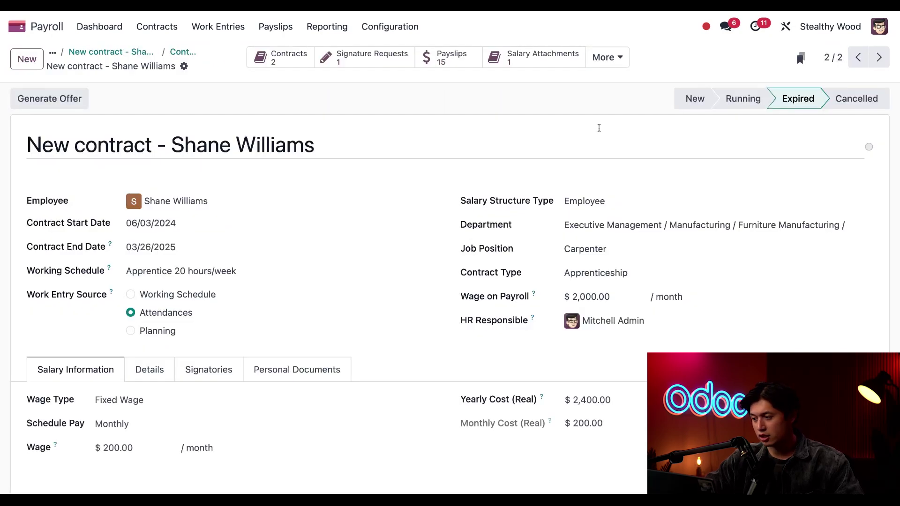
left_click(843, 104)
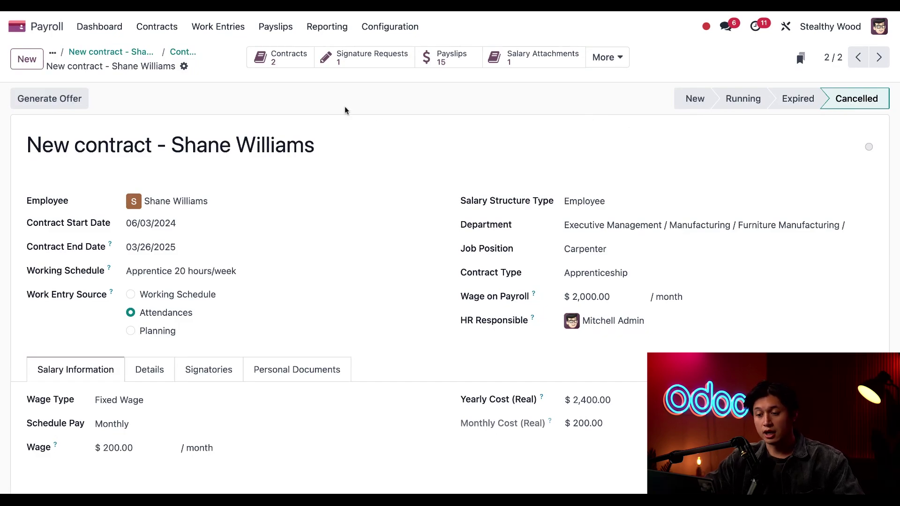
left_click(283, 59)
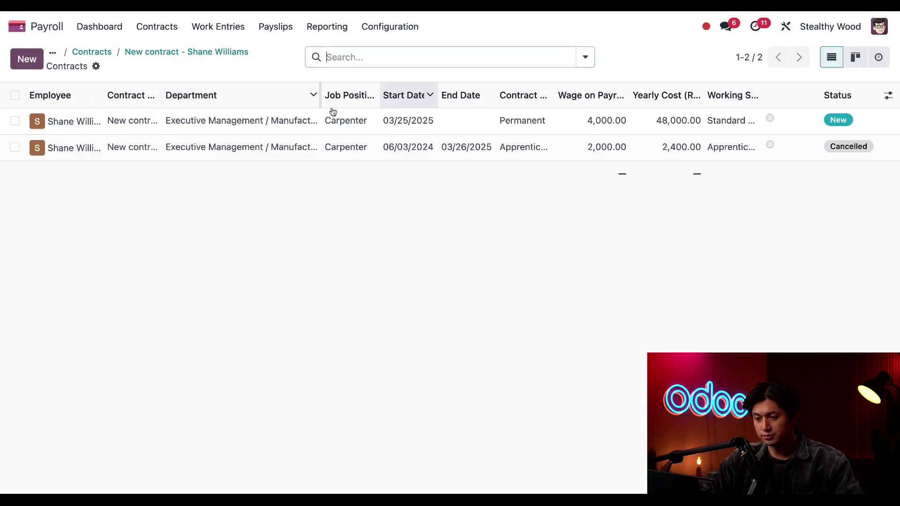
Move the Permanent Carpenter contract starting 03/25/2025 to Running and go back to the dashboard
left_click(385, 128)
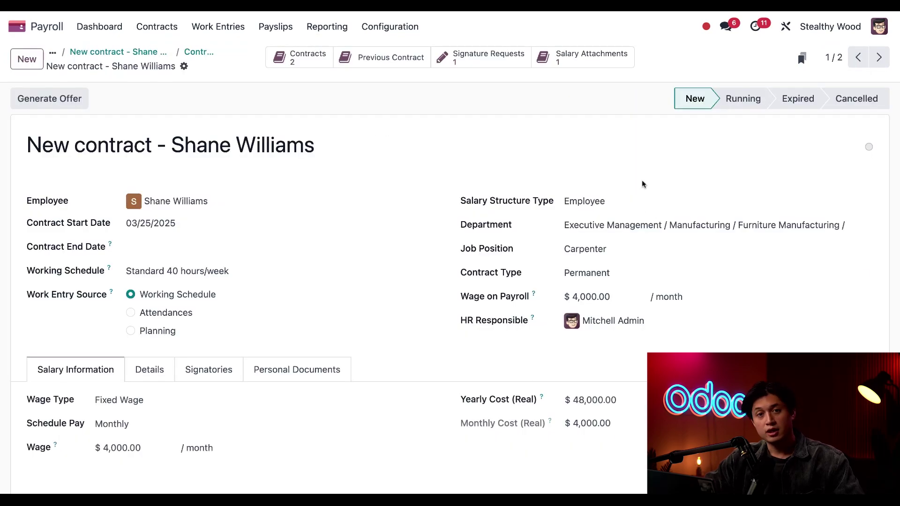
left_click(749, 105)
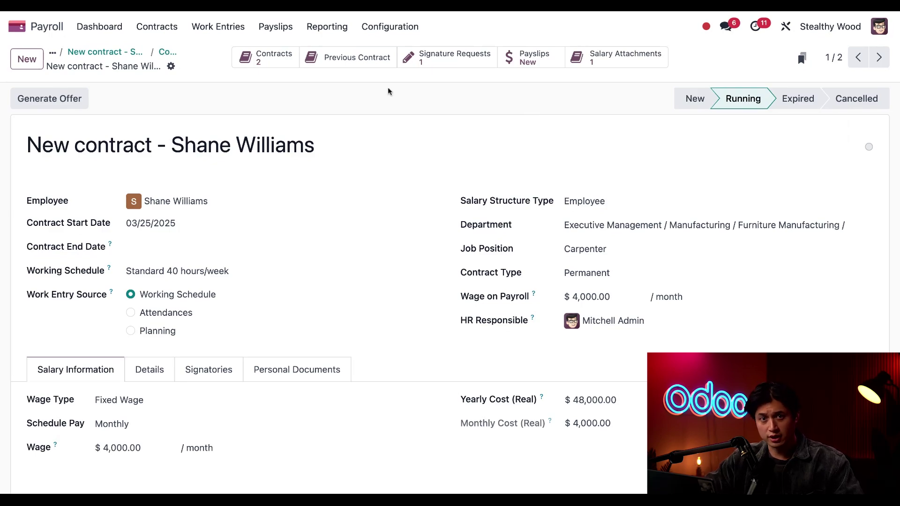
left_click(104, 27)
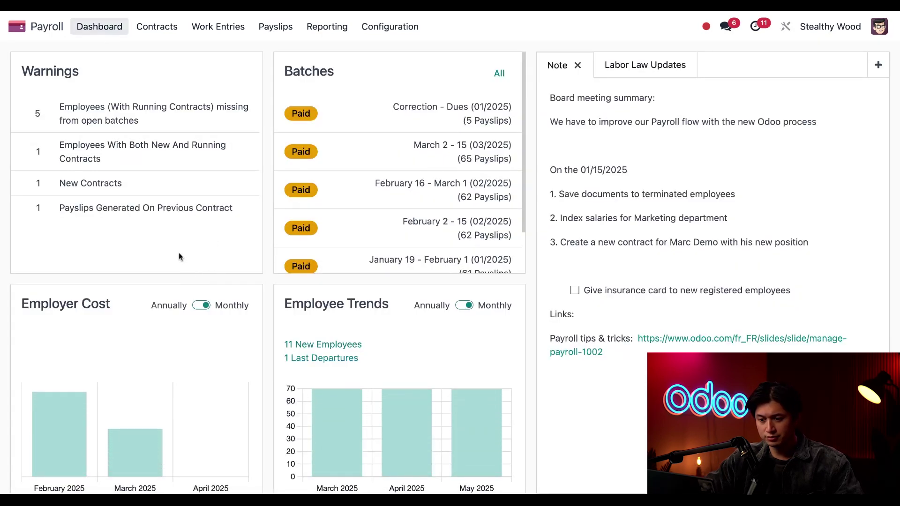